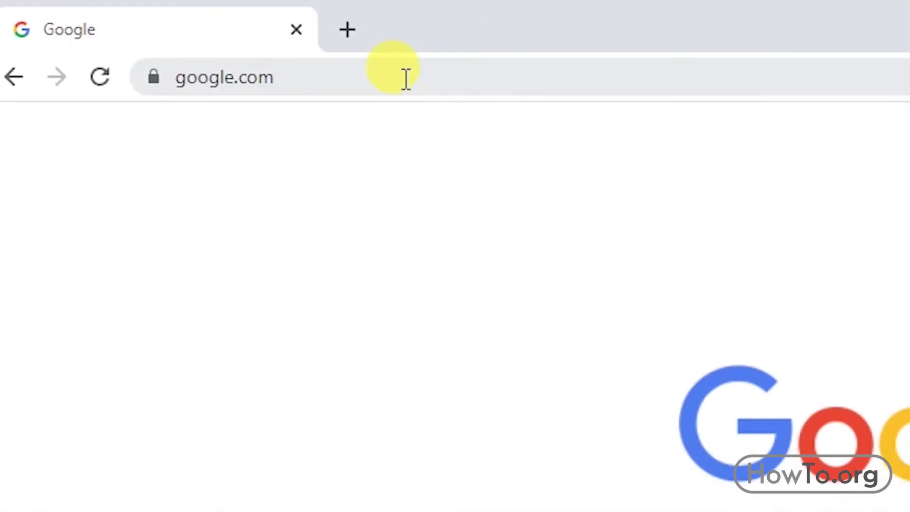
Step: Select the current web address in Chrome's address bar on the Google home page
click(406, 79)
Step: Go to docs.google.com and look over the Docs home page's templates and recent documents
text(docs.google.com)
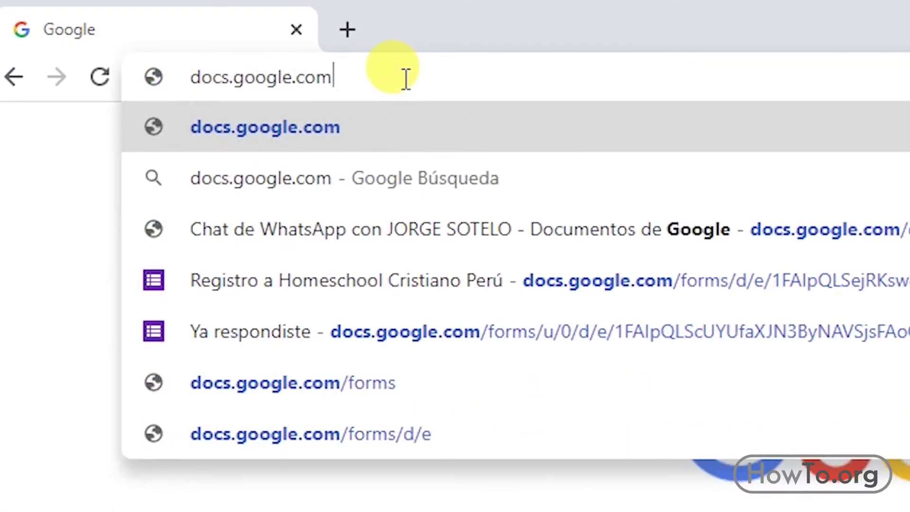
key(Return)
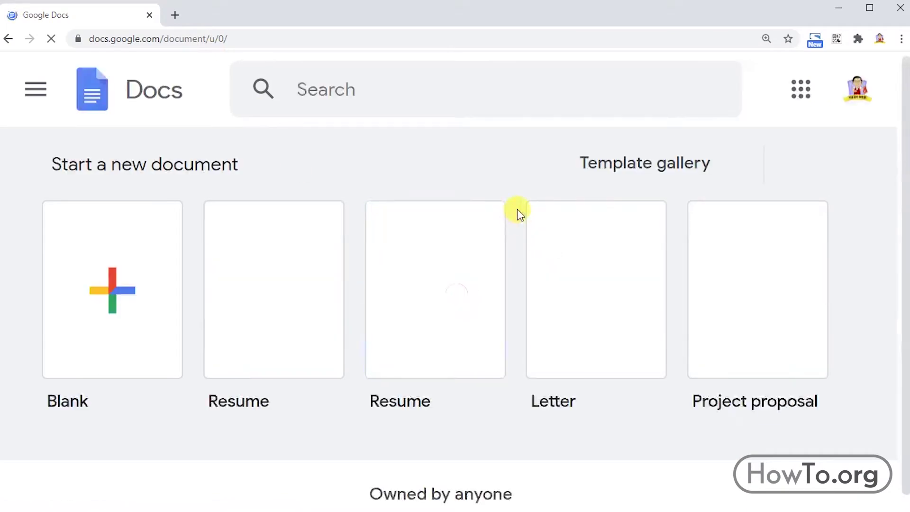
scroll(516, 209, down, 5)
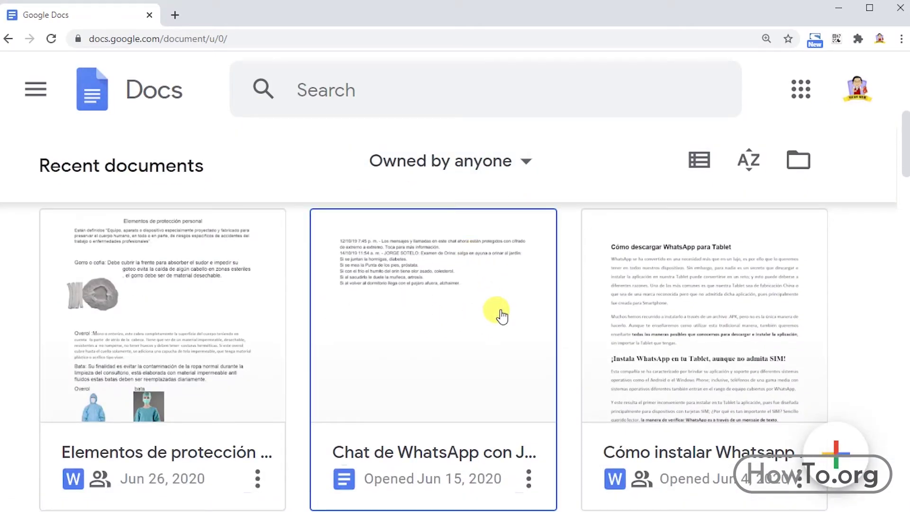
scroll(502, 315, up, 5)
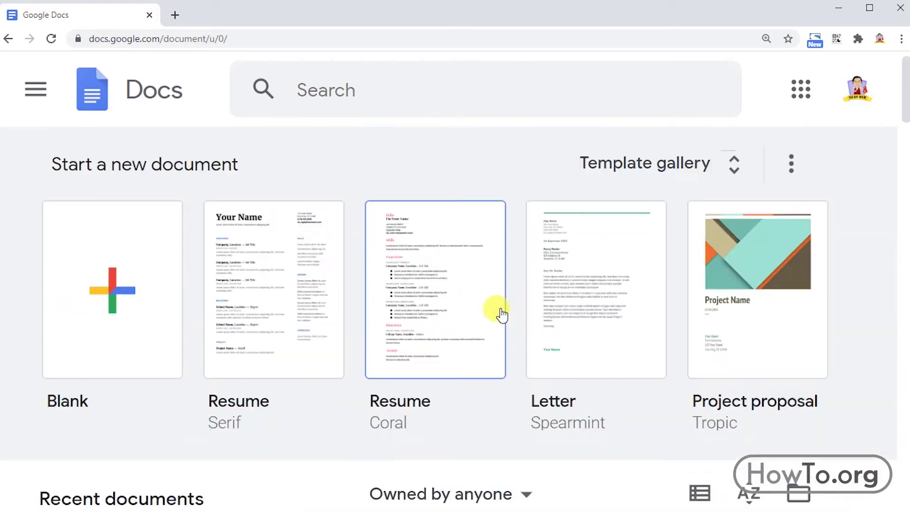
Step: From the avatar menu, start adding another Google account via Use another account
click(852, 105)
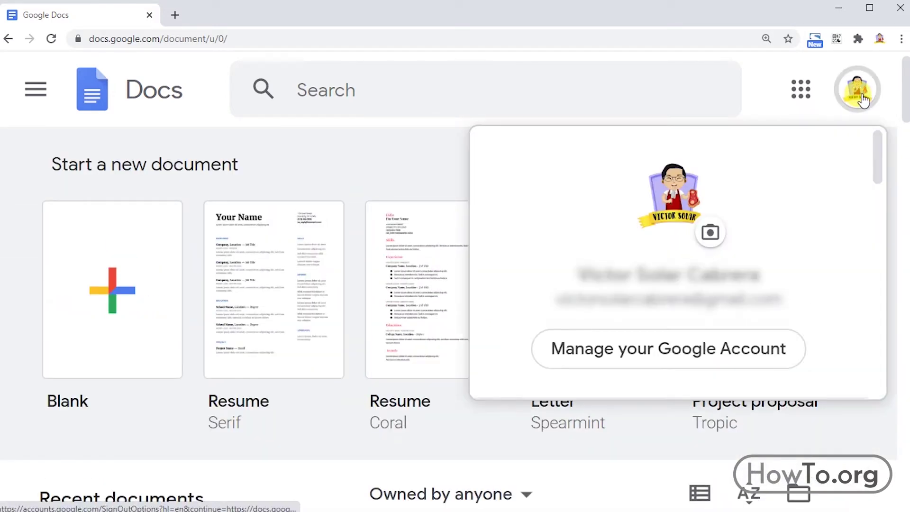
scroll(804, 249, down, 3)
scroll(758, 241, down, 3)
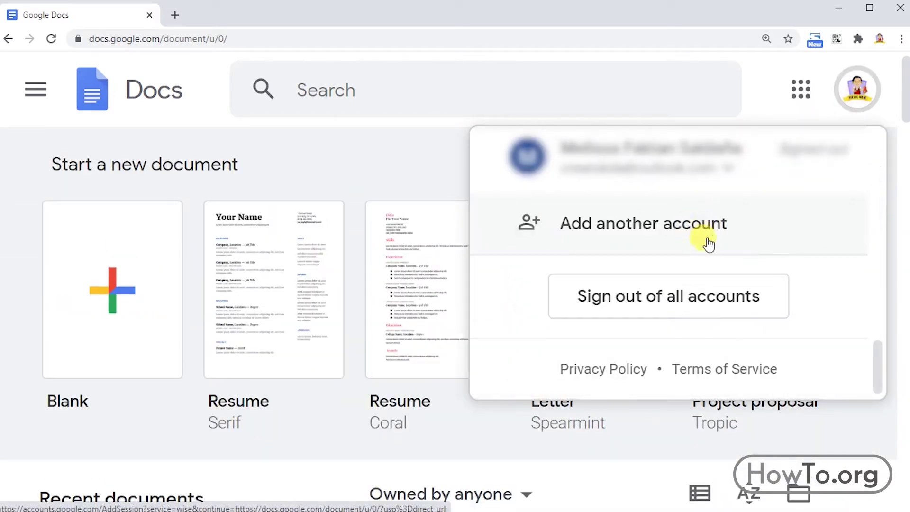
click(701, 232)
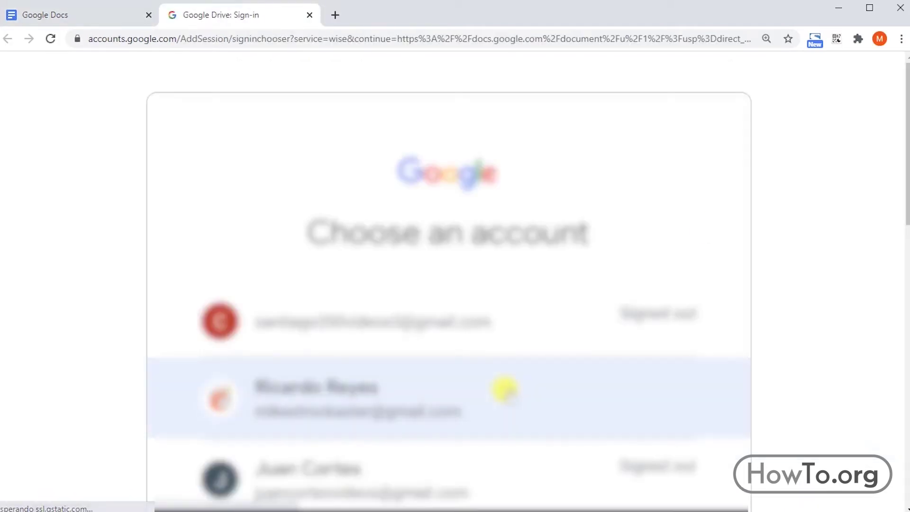
scroll(437, 340, down, 6)
click(437, 340)
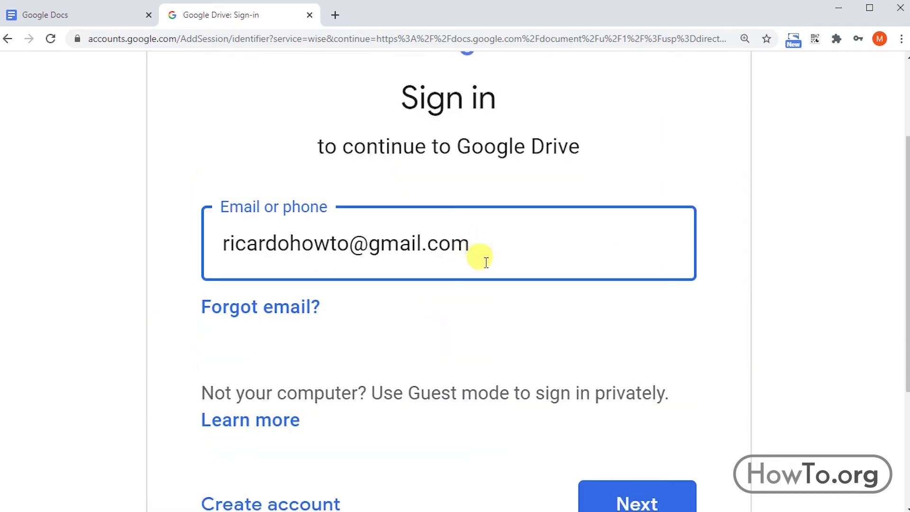
Step: Sign in with the second Gmail account's e-mail address and password
scroll(544, 325, down, 2)
click(645, 427)
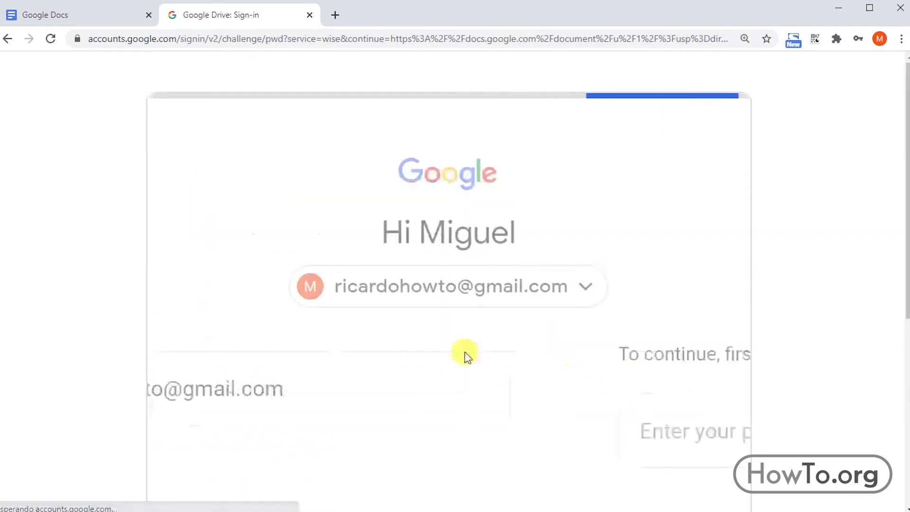
scroll(463, 355, down, 1)
text(•••••••••••)
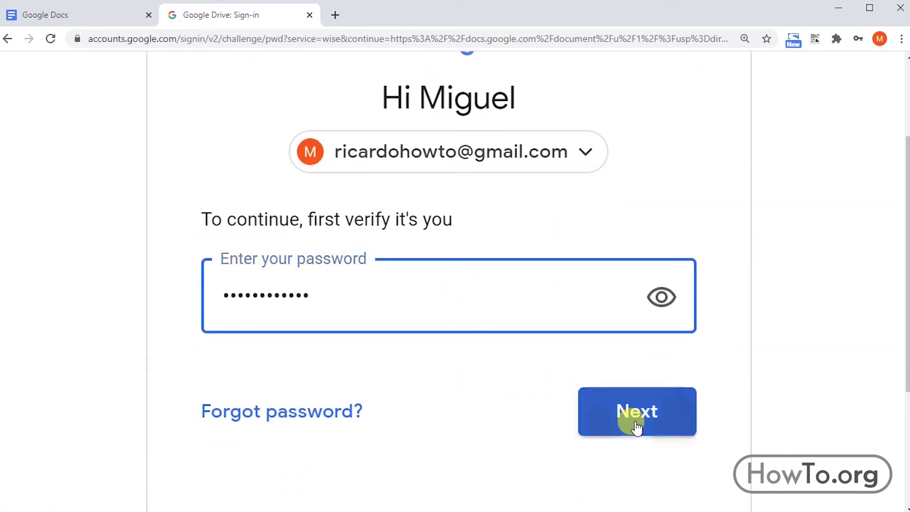
click(630, 417)
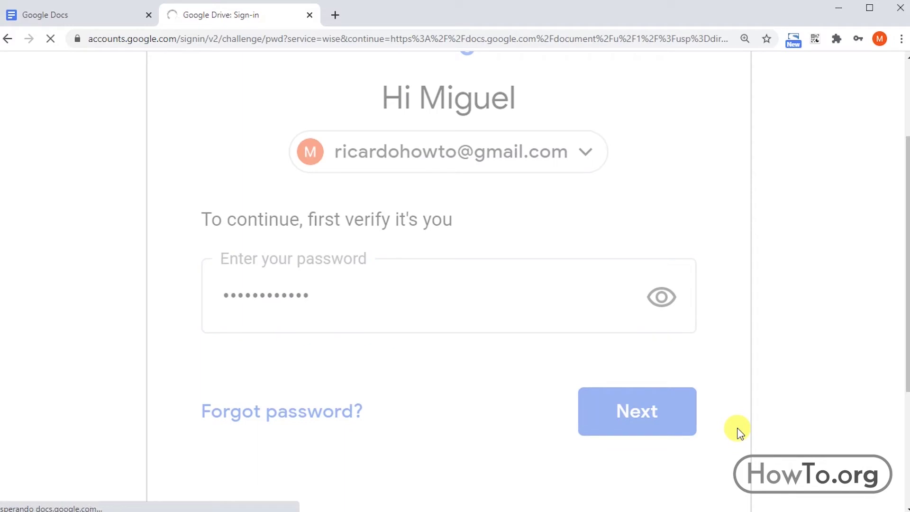
Step: Create a new document from the Coral Resume template in the template gallery and review it
scroll(553, 433, down, 5)
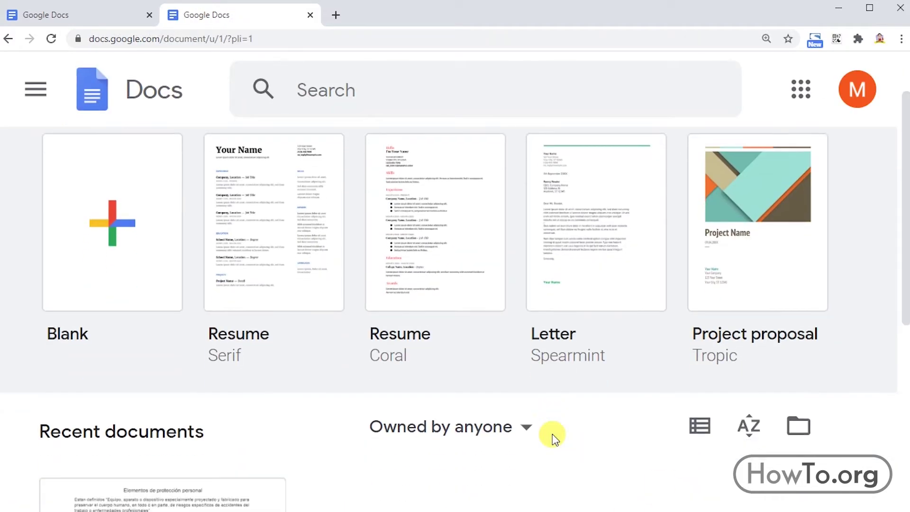
scroll(553, 432, up, 5)
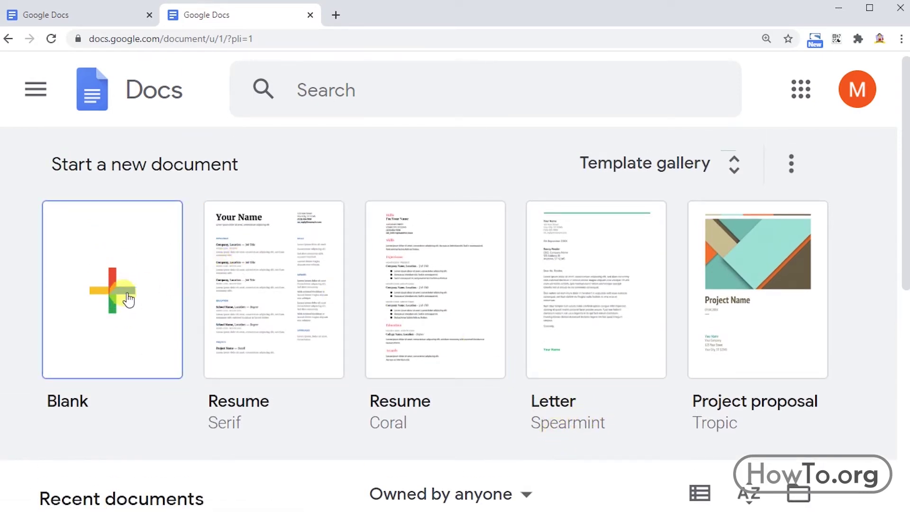
click(729, 168)
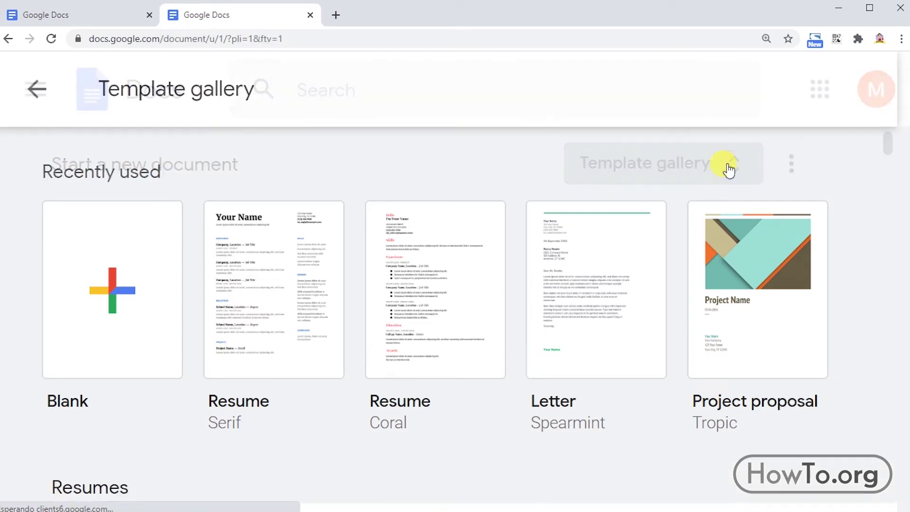
scroll(625, 286, down, 15)
scroll(486, 296, up, 15)
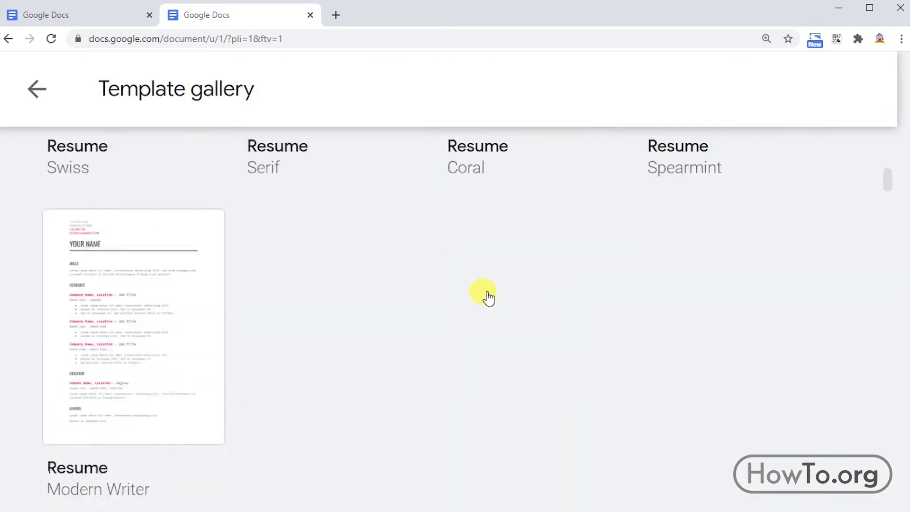
click(466, 295)
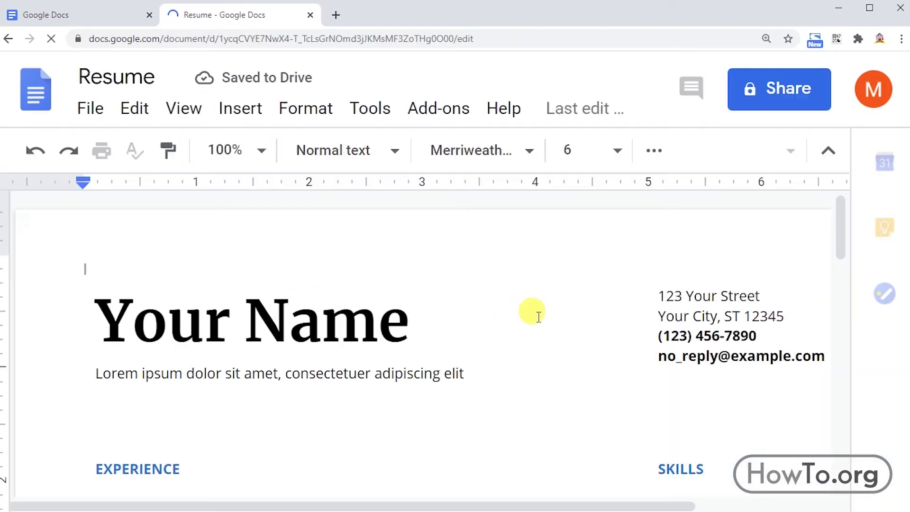
scroll(532, 311, down, 5)
scroll(532, 311, up, 5)
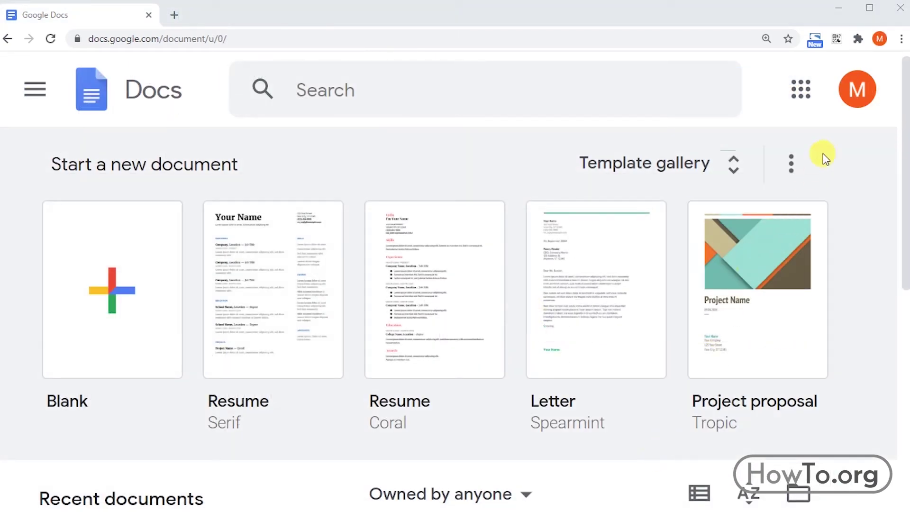
Step: Sign out of the current Google account from the account options menu
click(855, 95)
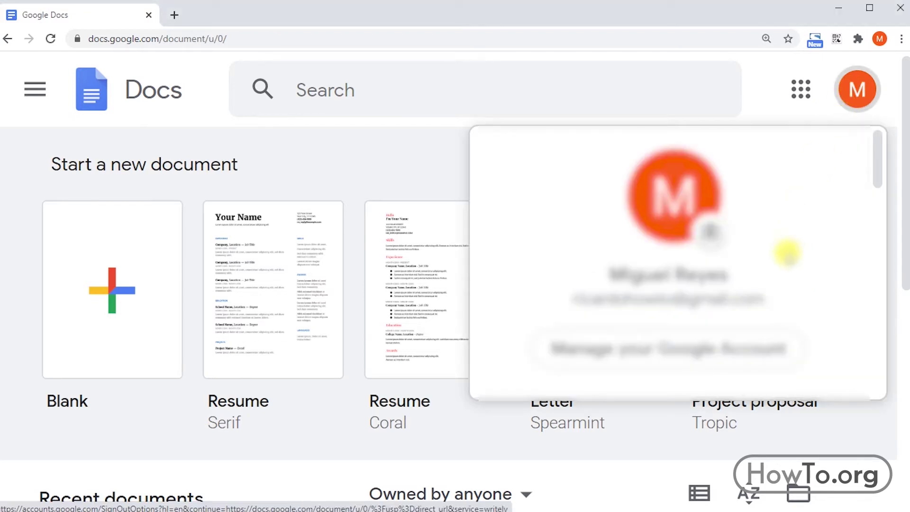
scroll(782, 250, down, 5)
scroll(785, 294, down, 3)
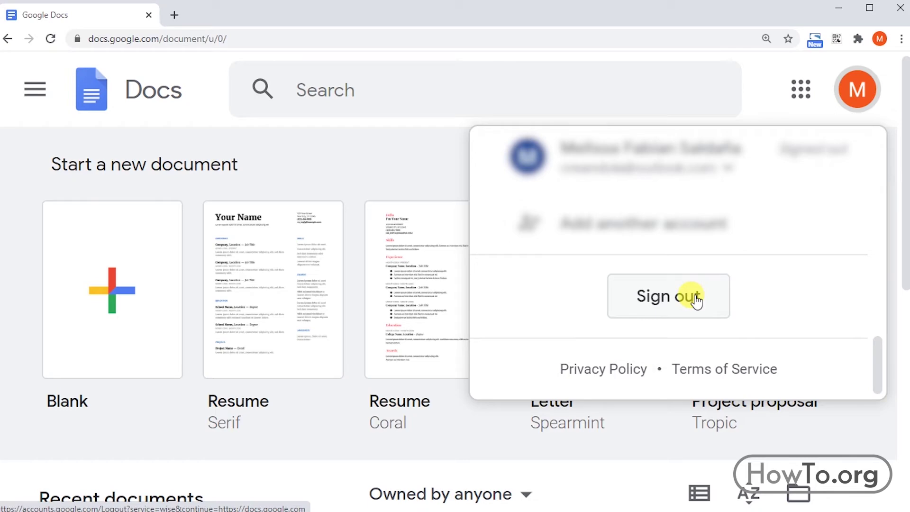
click(694, 298)
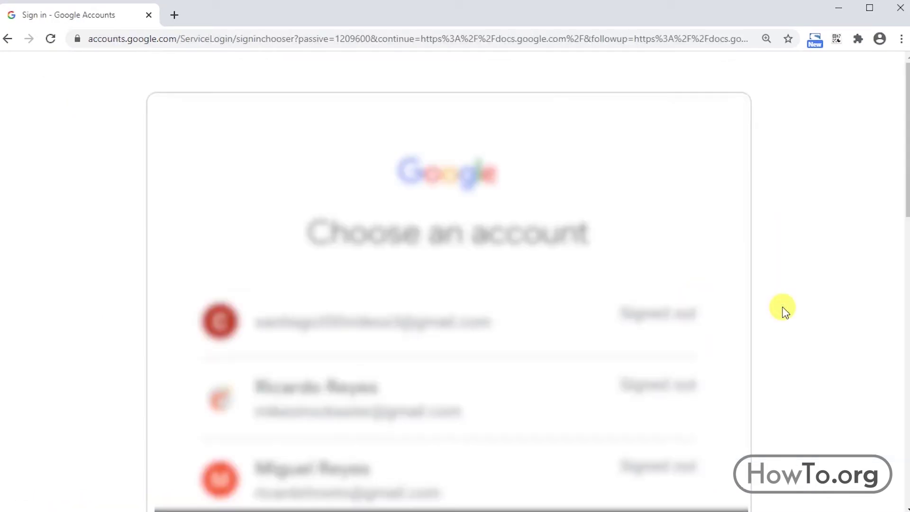
Step: Remove the account from the browser's saved account list, confirming with Yes, remove
scroll(782, 310, down, 5)
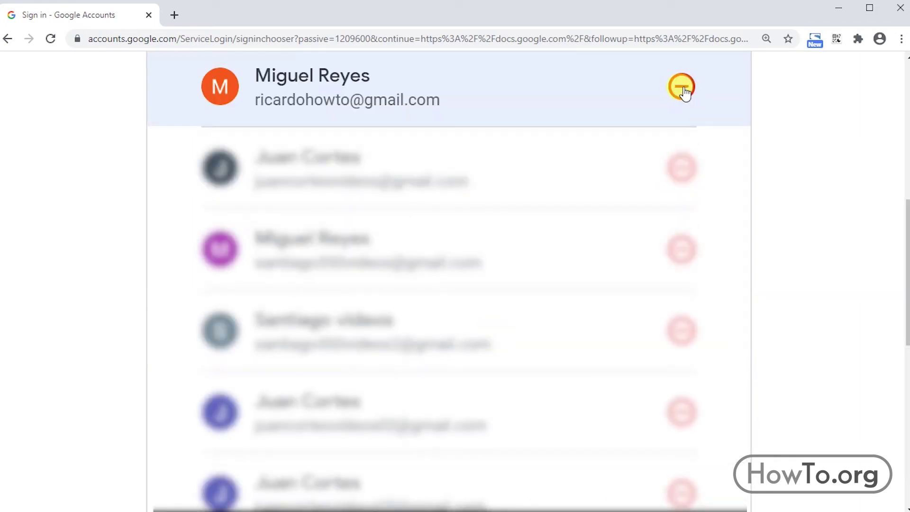
click(682, 88)
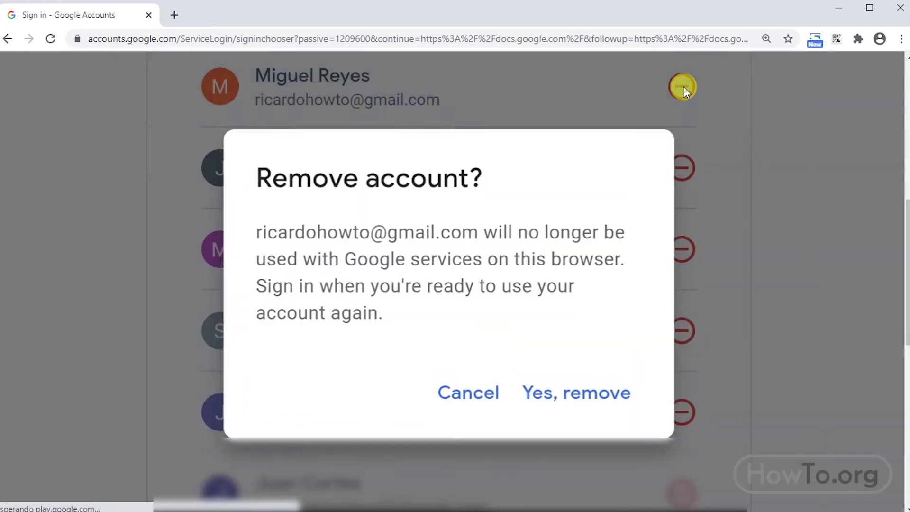
click(581, 396)
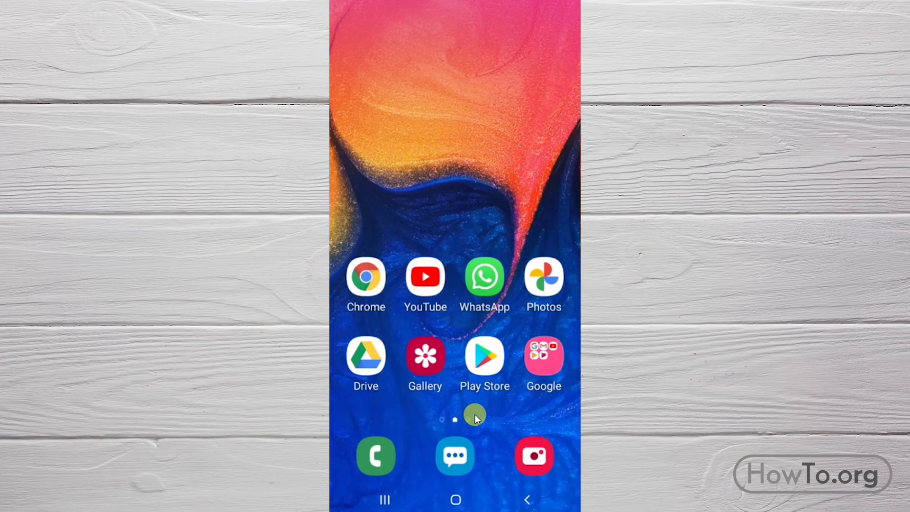
Step: Search 'google docs' in the Play Store, install Google Docs, and return home
click(482, 360)
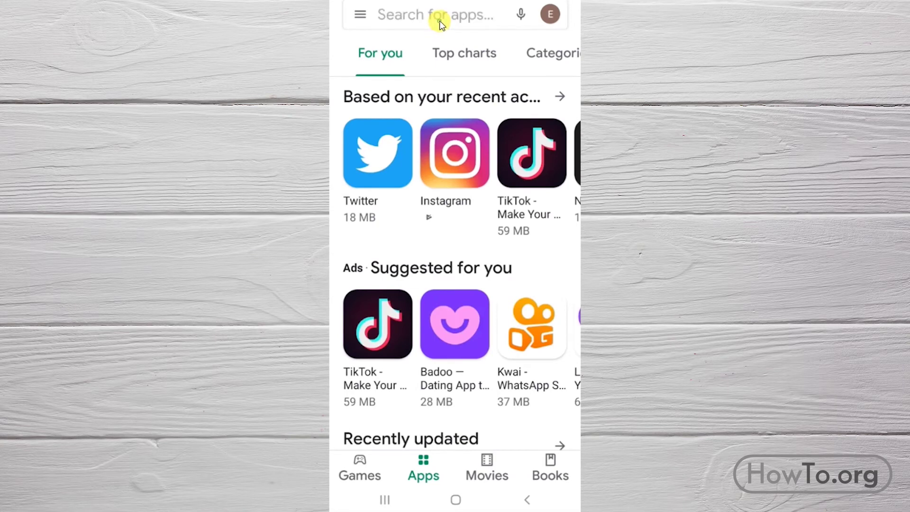
click(439, 24)
text(google docs)
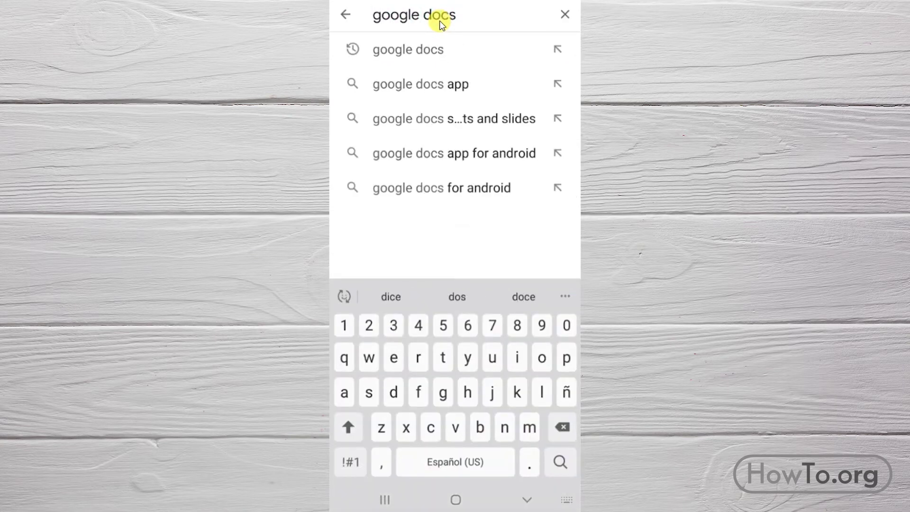
click(454, 54)
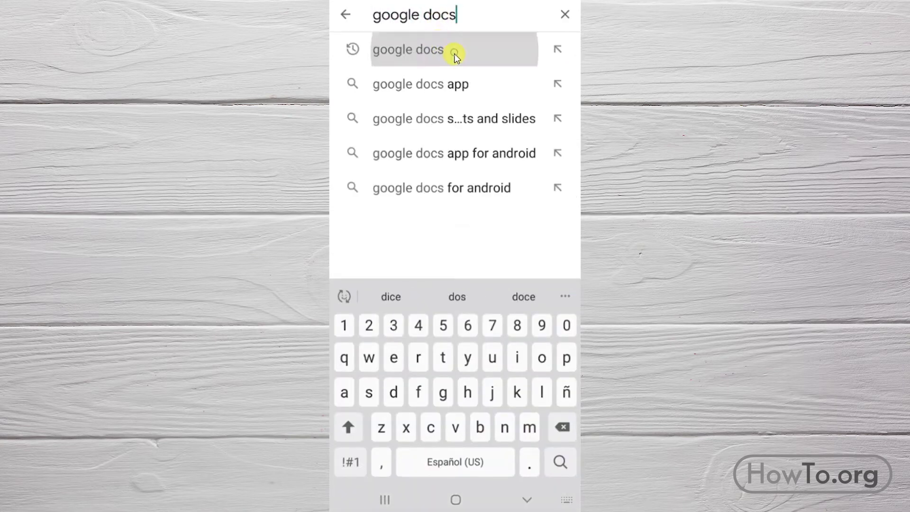
click(468, 61)
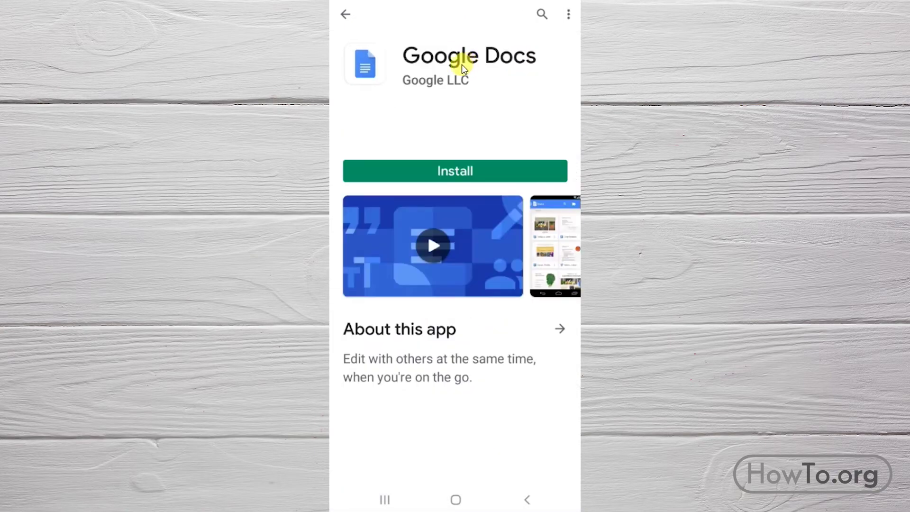
click(468, 172)
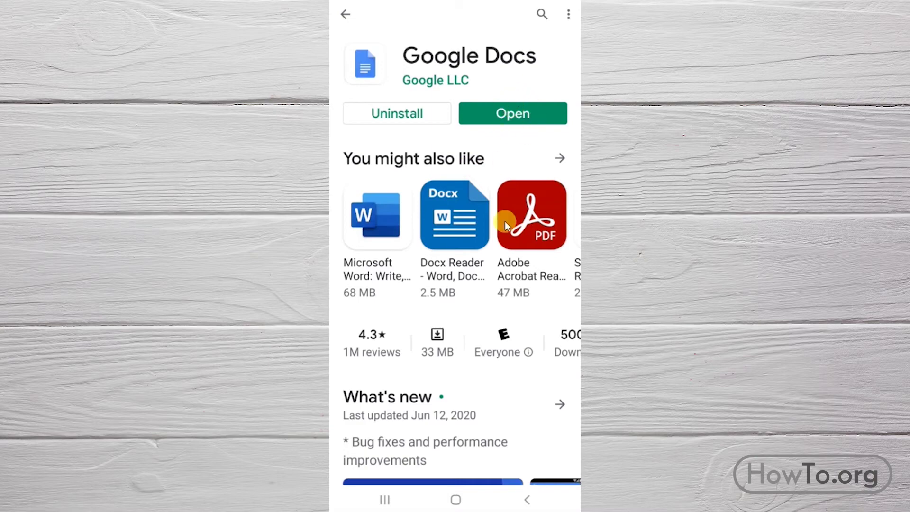
click(456, 499)
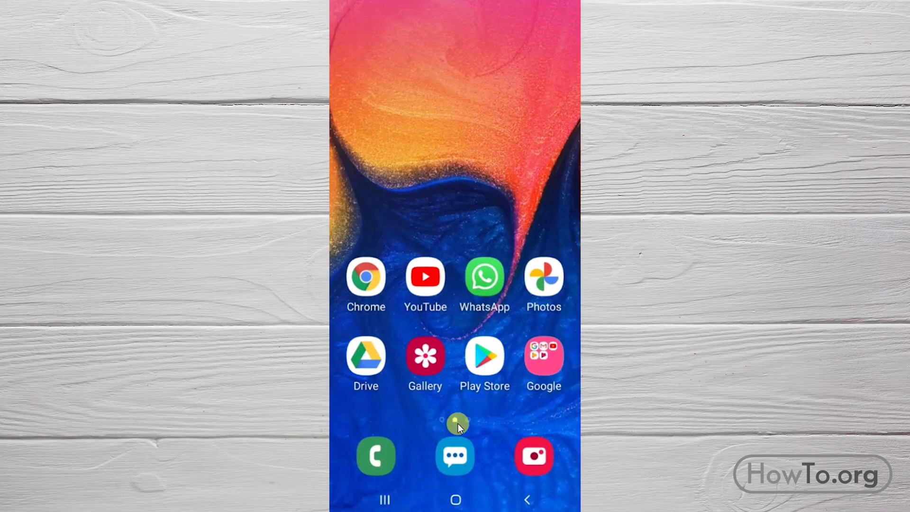
Step: Launch the Google Docs app from the app drawer and skip the welcome screens
drag(458, 422, 485, 346)
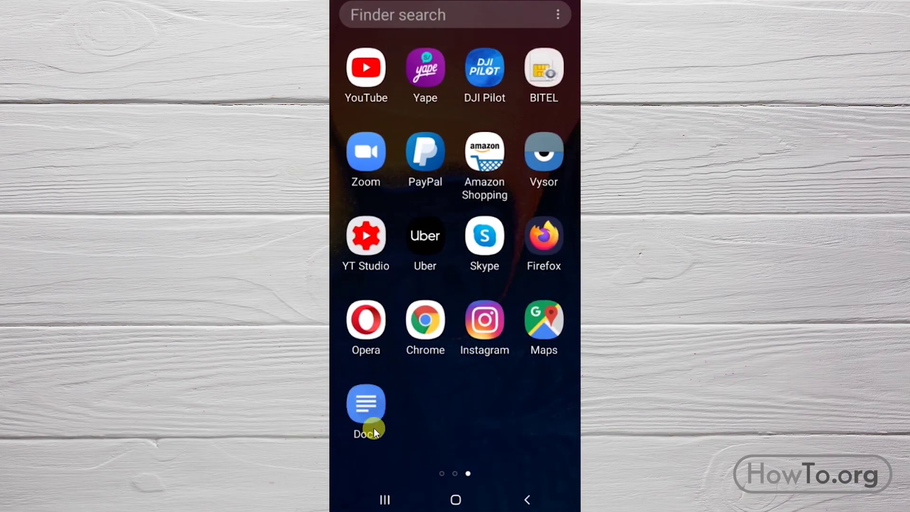
click(373, 428)
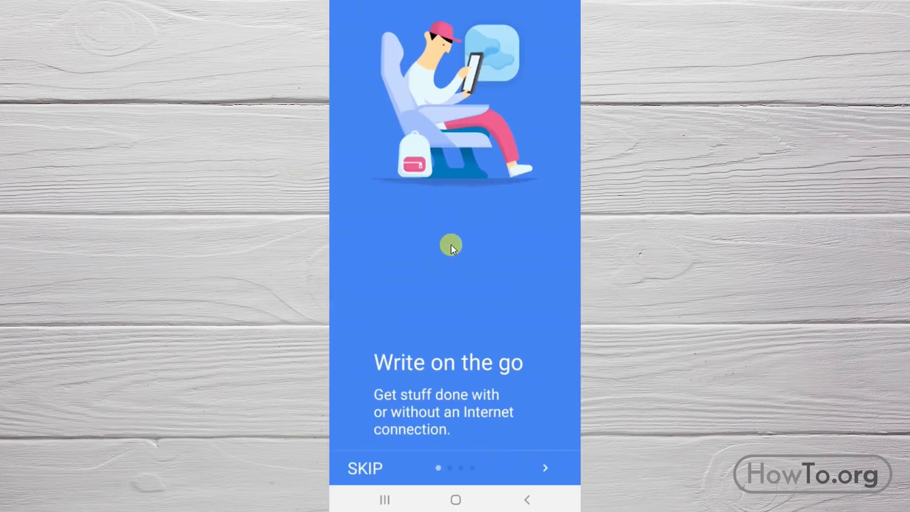
click(368, 469)
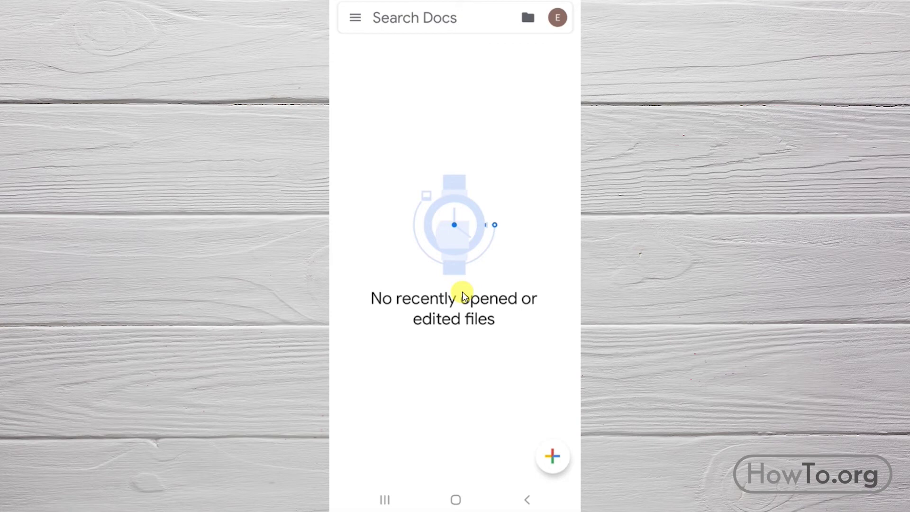
Step: Add another Google account with its e-mail and password, accepting the terms
click(557, 17)
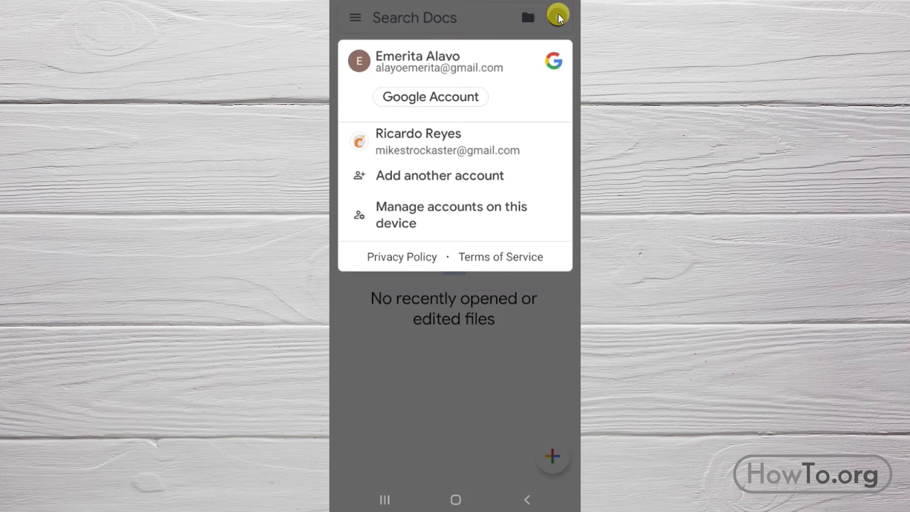
click(437, 177)
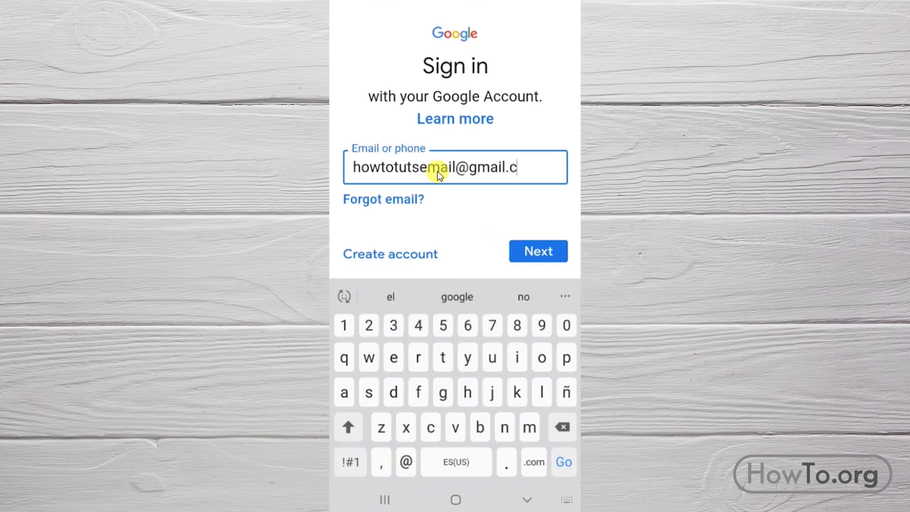
text(om)
click(528, 252)
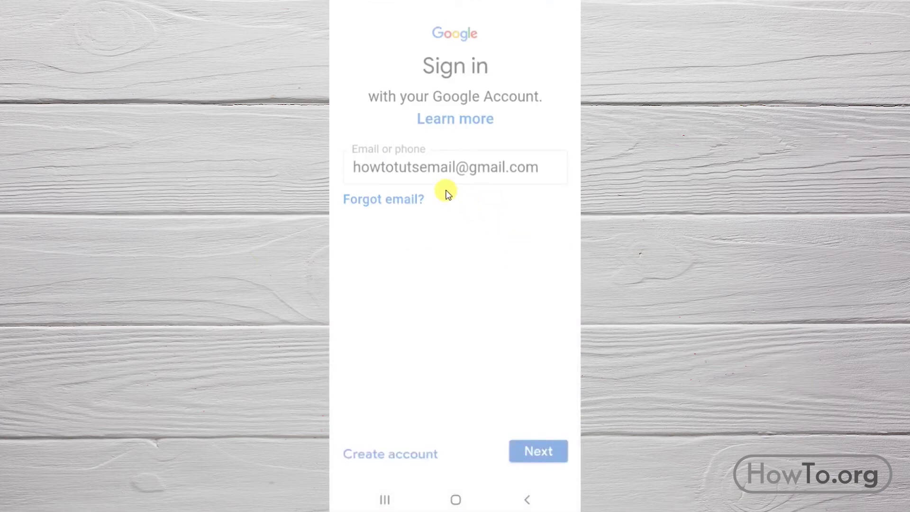
click(539, 250)
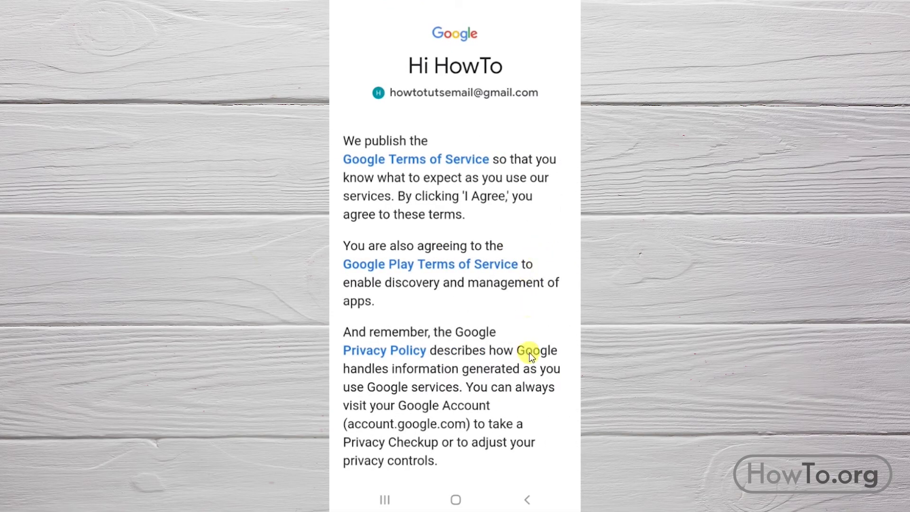
drag(524, 349, 524, 154)
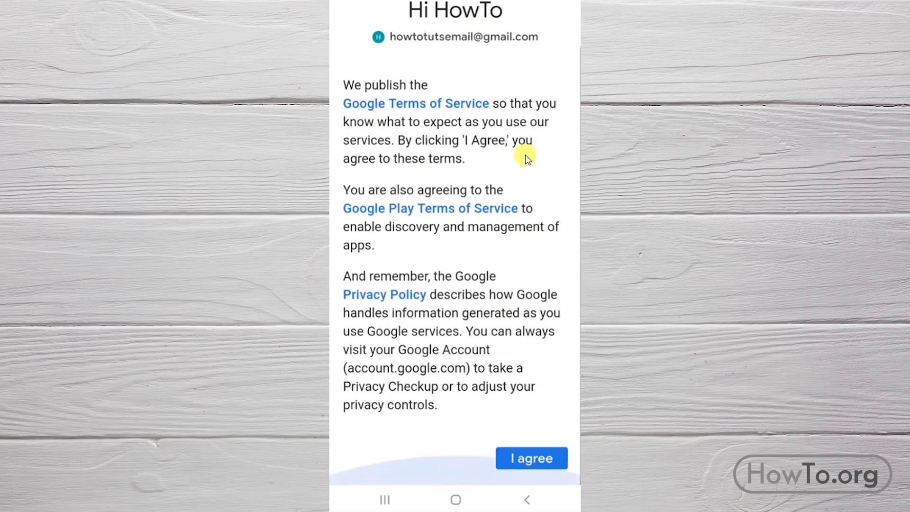
click(528, 459)
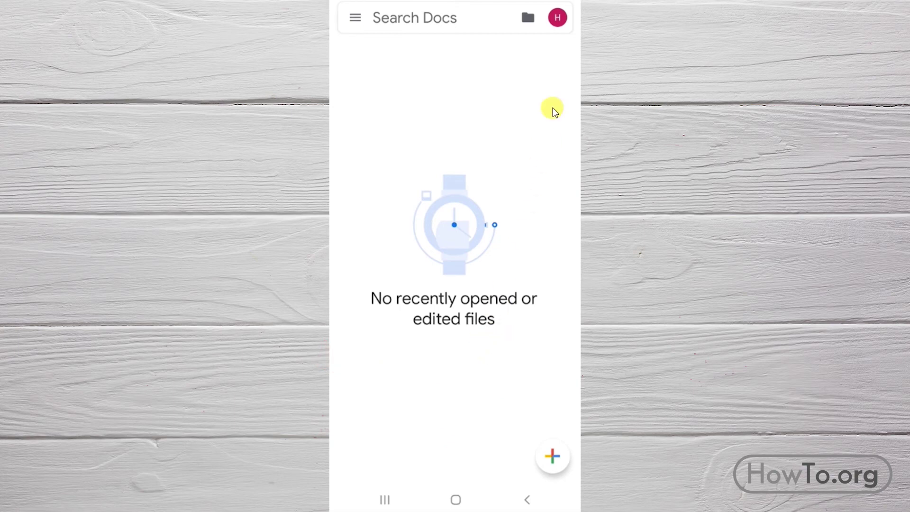
click(558, 20)
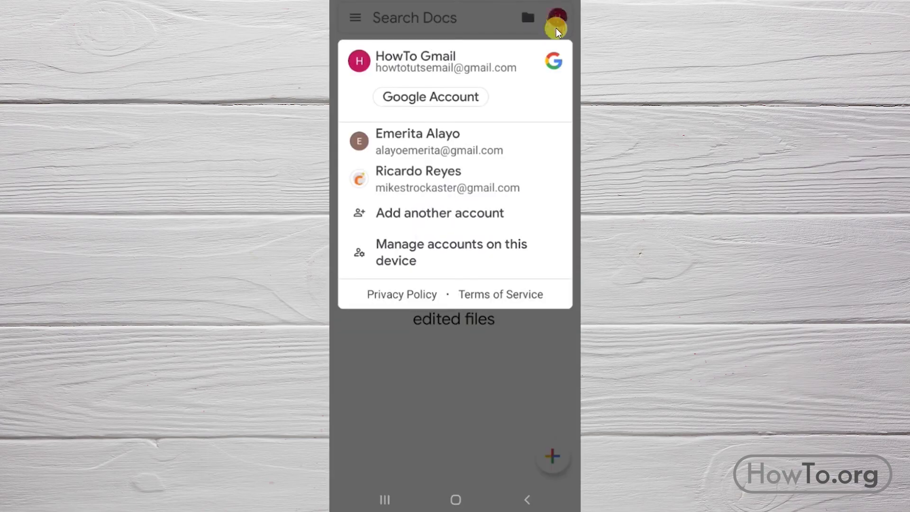
Step: In the device's account settings, select the newly added Google account and choose Remove account
click(465, 254)
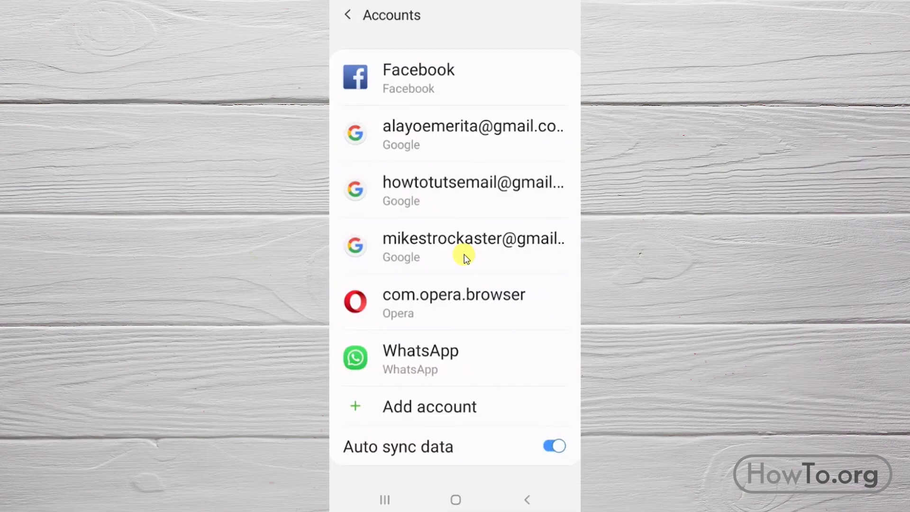
click(455, 192)
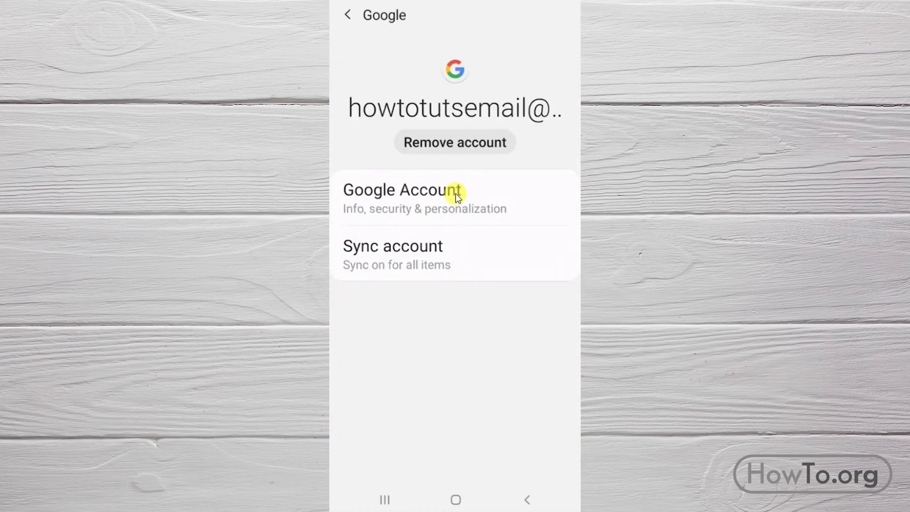
click(464, 143)
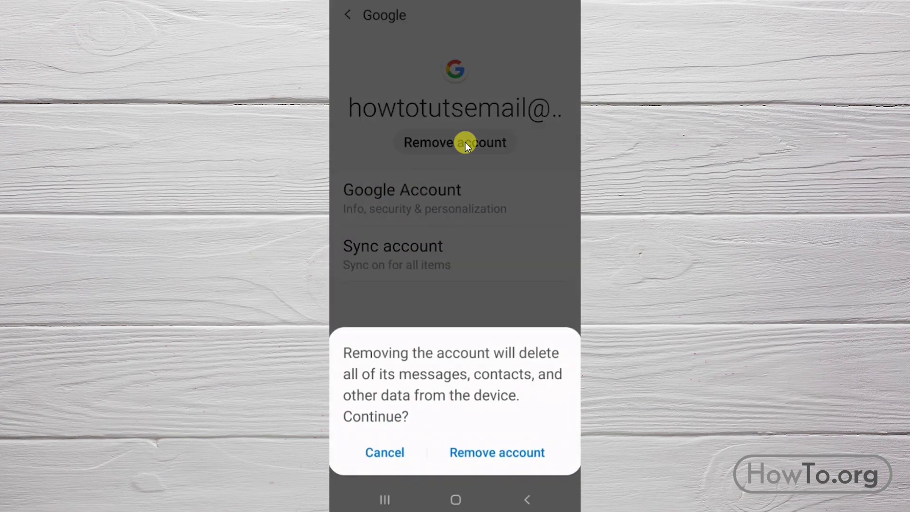